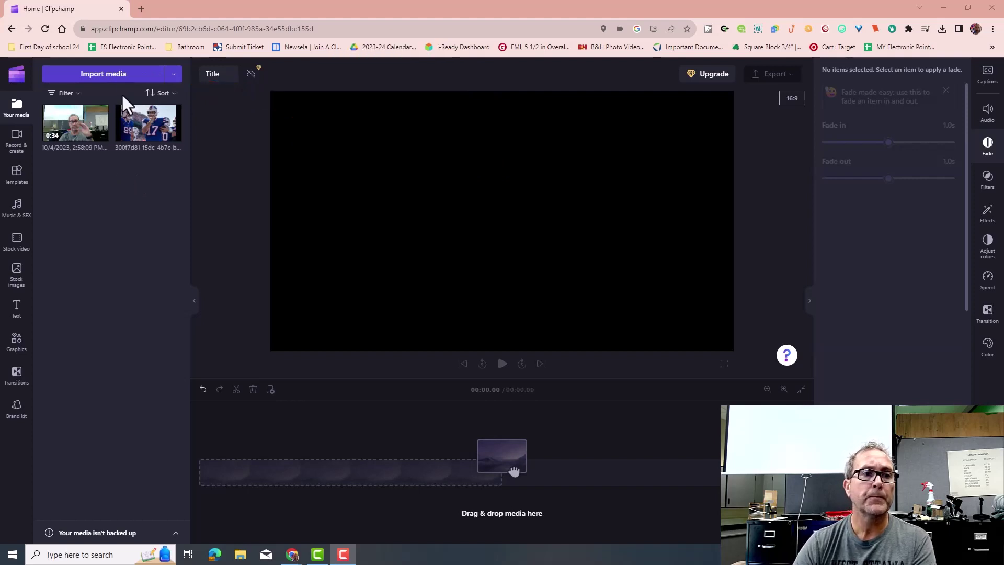
Import the fishing, Oldmanandsea and what a fish images from Desktop > video productions
click(120, 77)
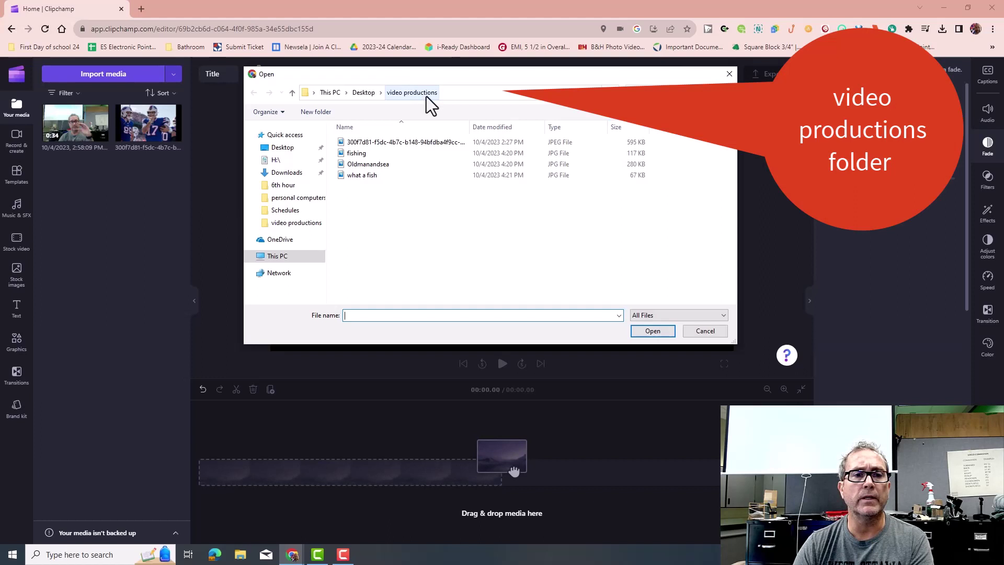
click(358, 156)
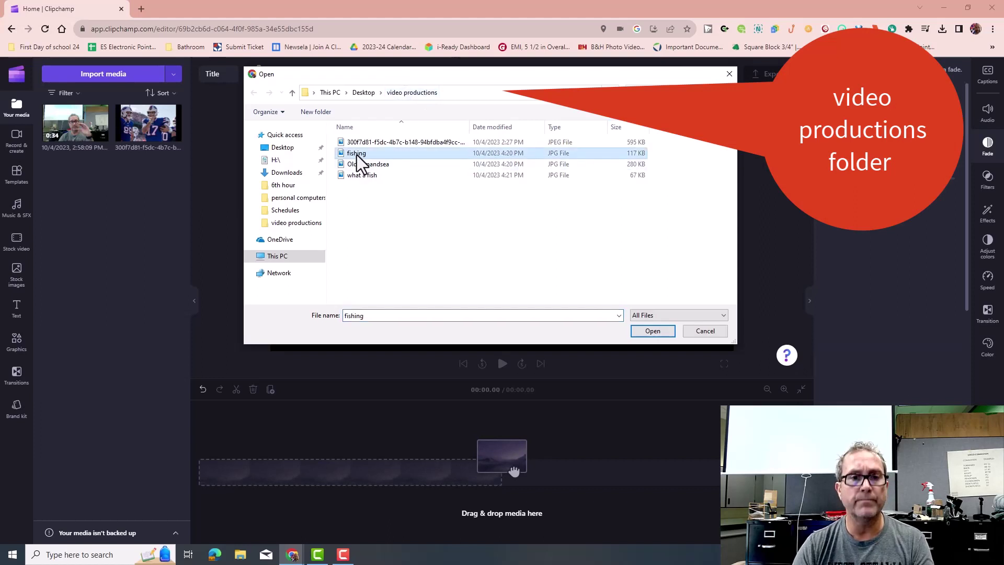
ctrl+click(361, 164)
ctrl+click(364, 177)
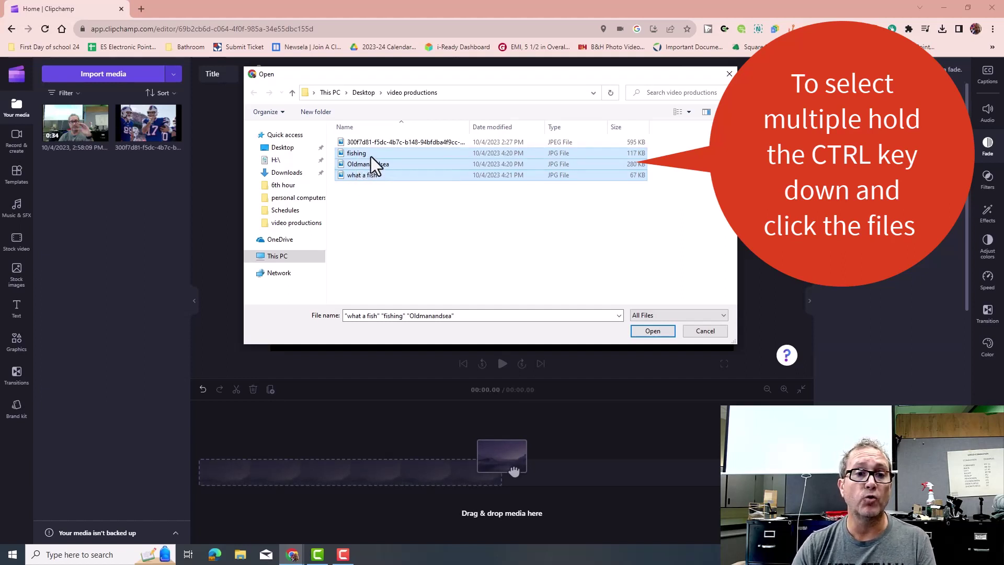
click(655, 333)
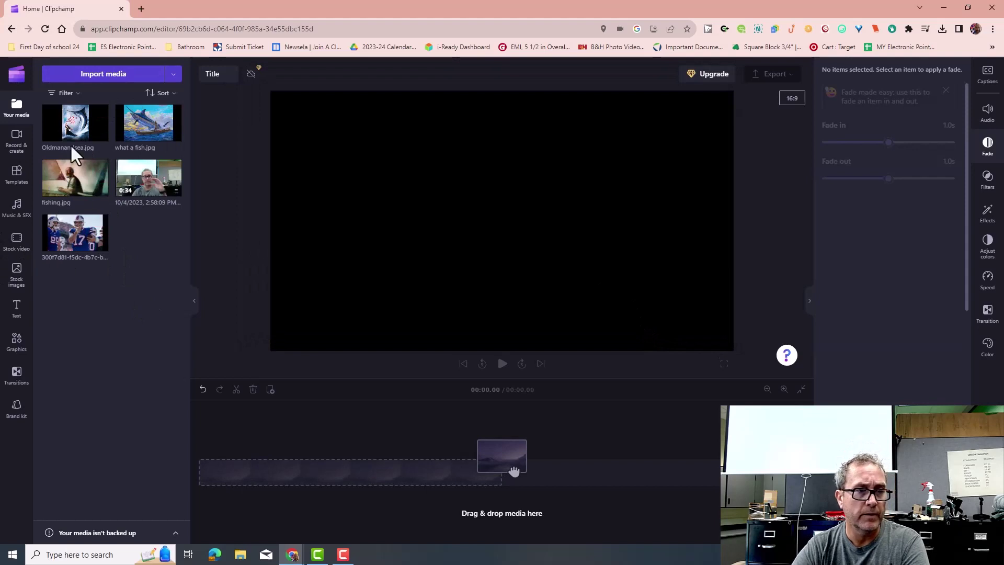
mouse_move(75, 123)
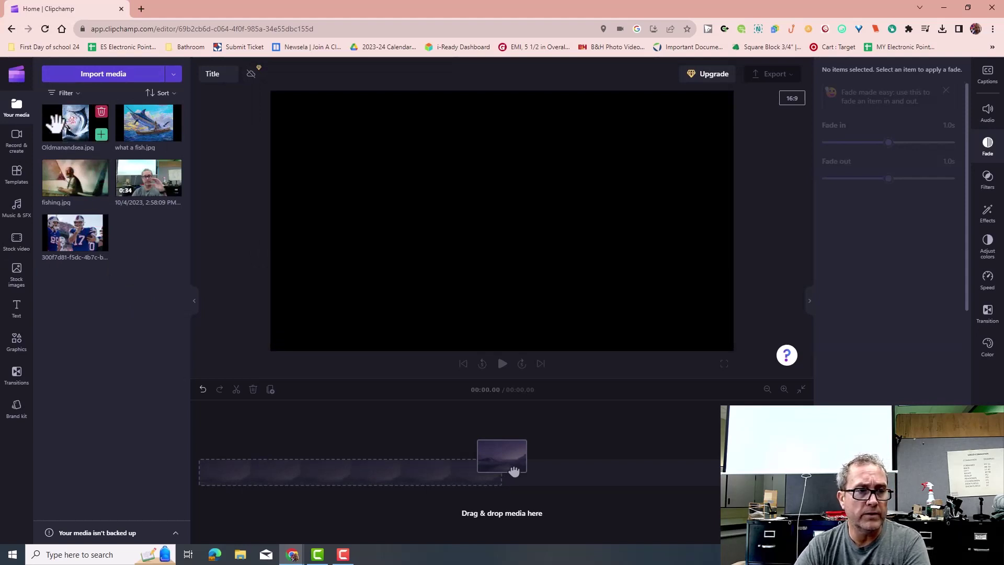
Put a plain Text clip on the timeline reading 'My book is Old man and the sea'
click(17, 310)
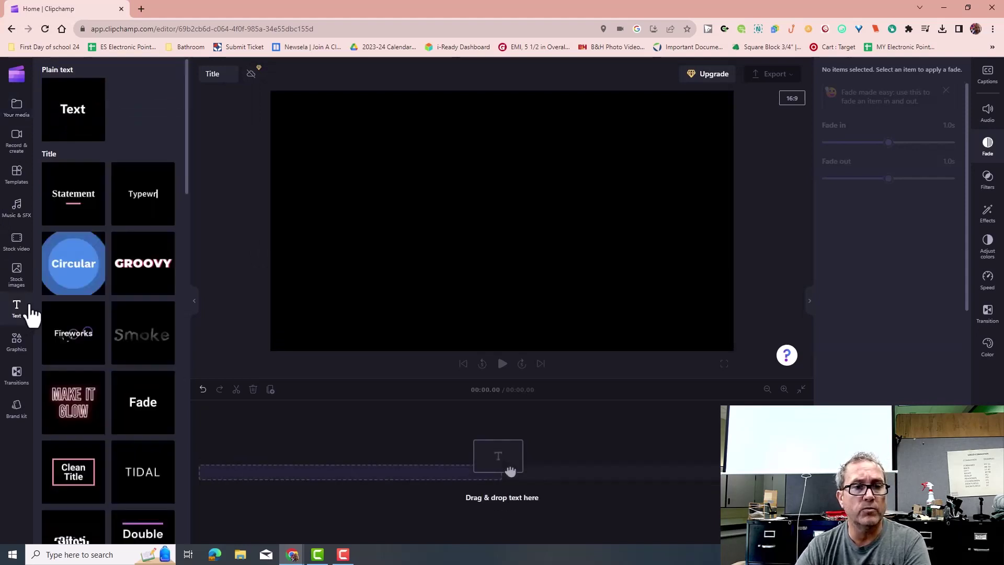
drag(70, 107, 217, 489)
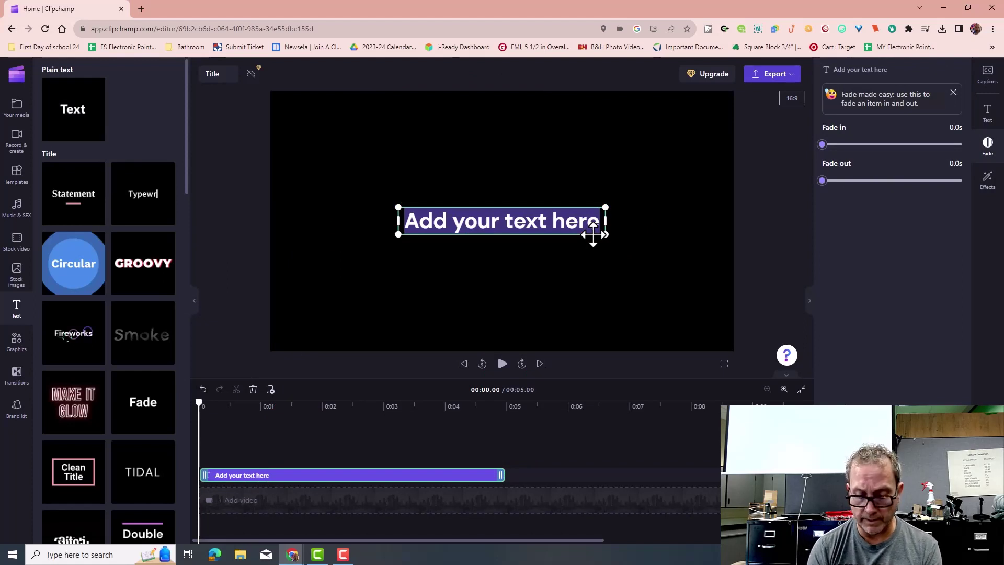
text(My bo)
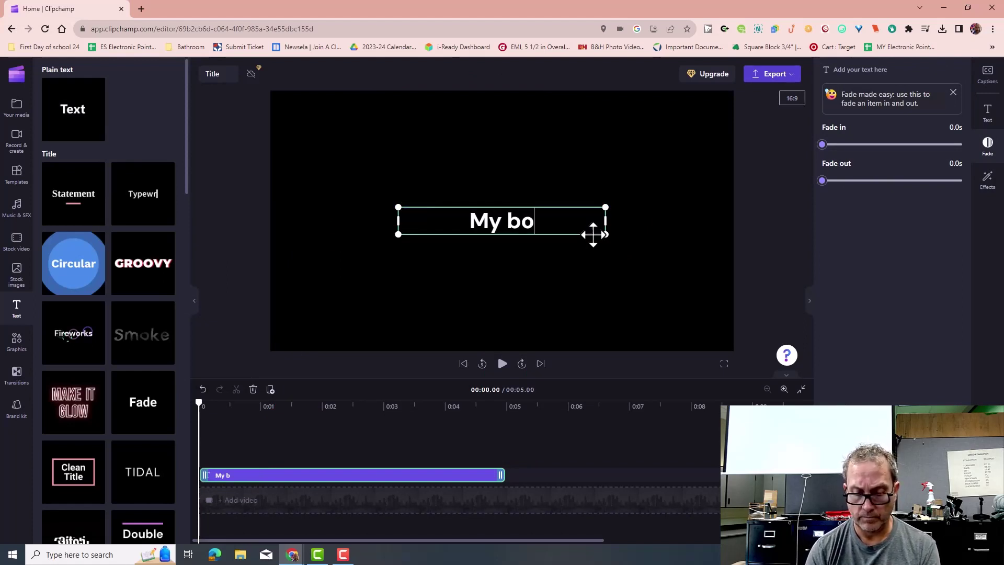
text(ok is )
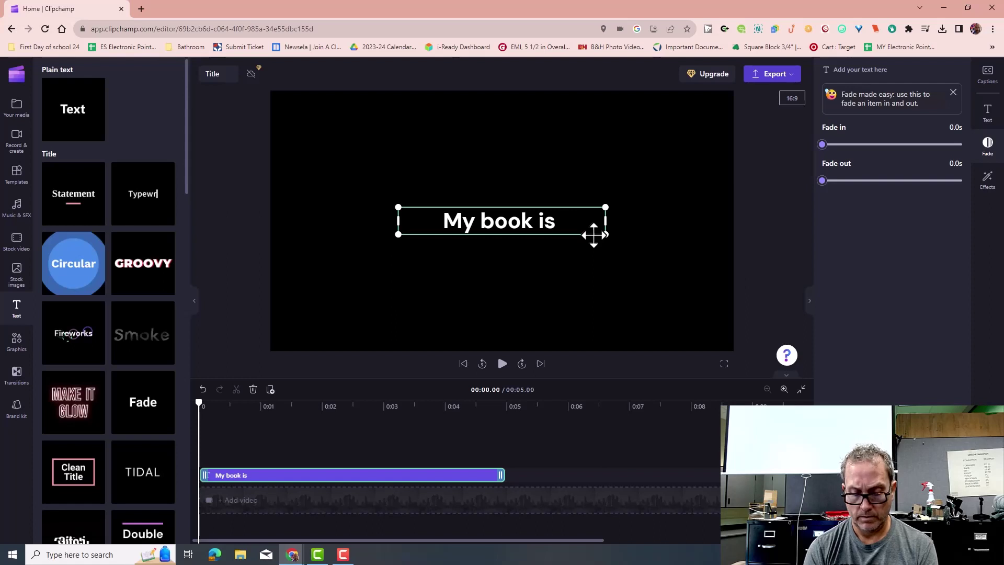
text(Old man)
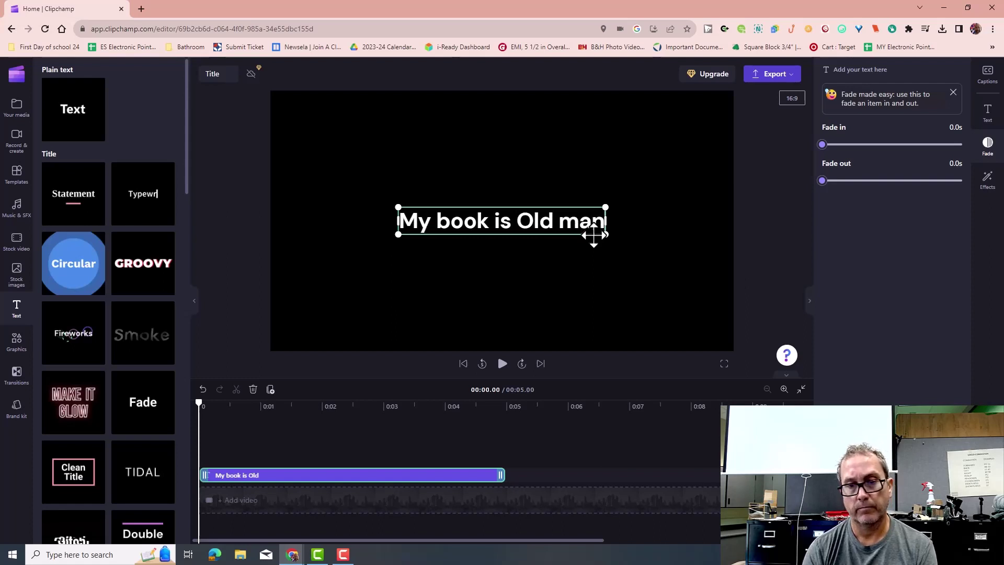
text( and the)
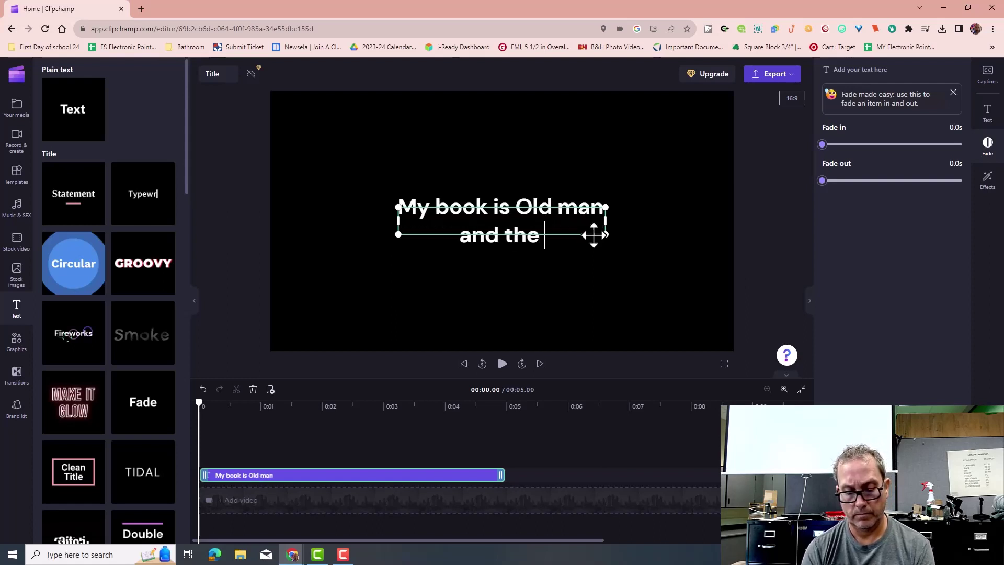
text( sea)
click(594, 235)
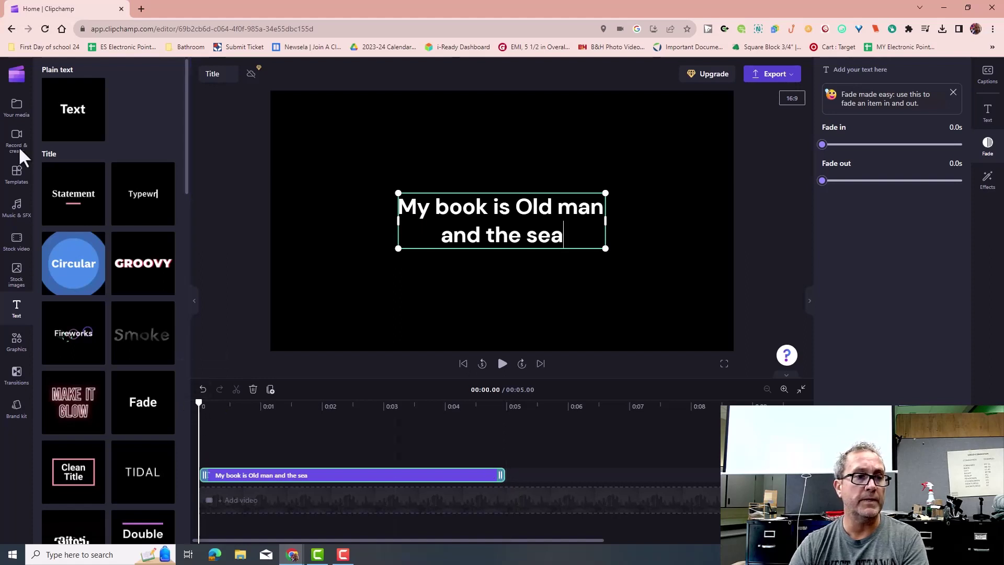
Place the Oldmanandsea cover on the timeline after the title and shorten it
click(16, 113)
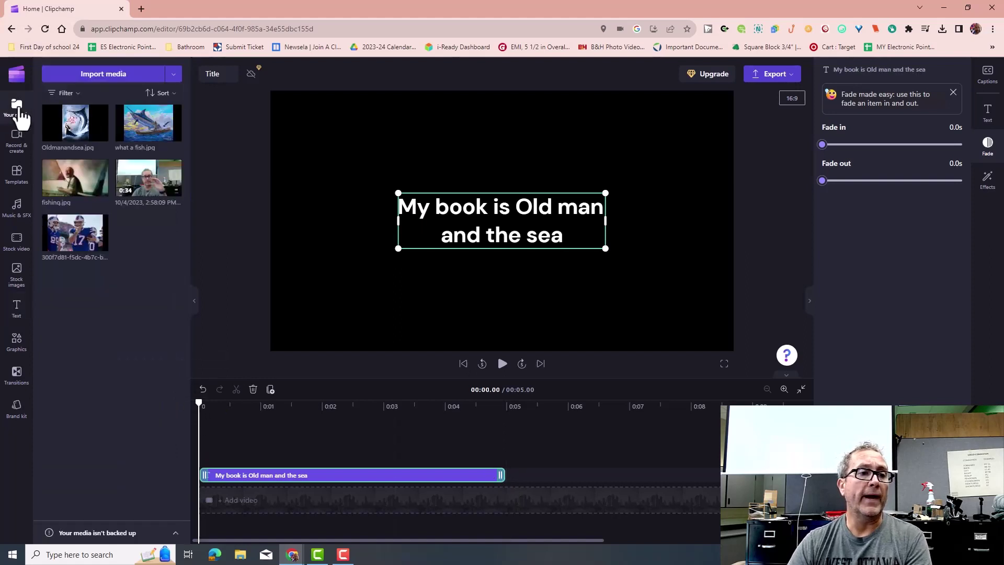
drag(84, 132, 530, 472)
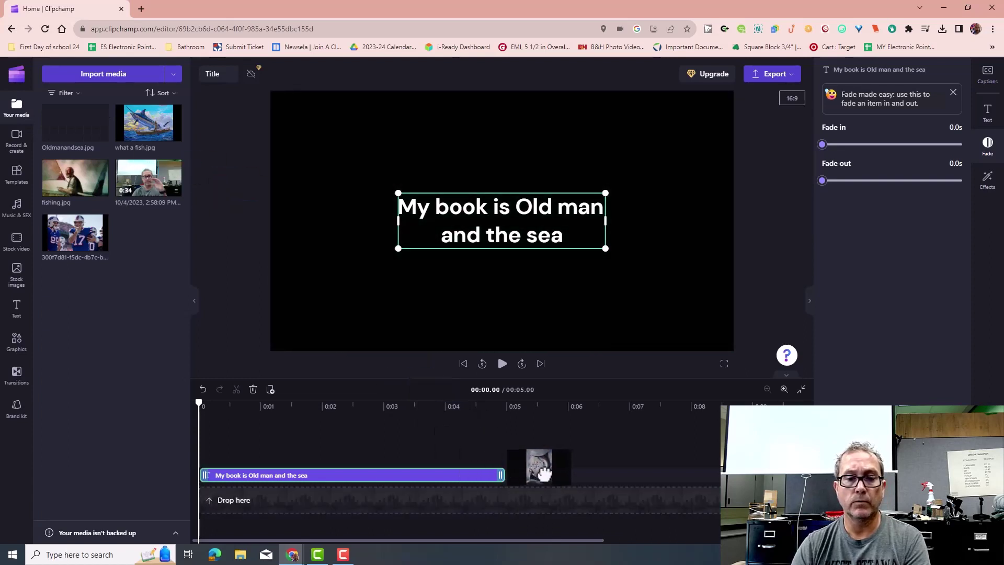
drag(530, 473, 531, 494)
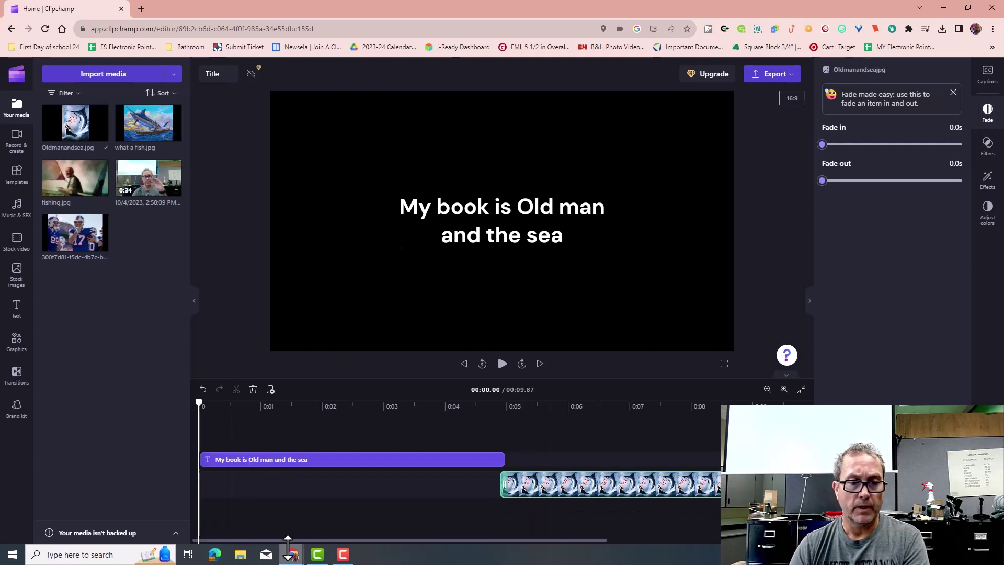
drag(288, 542, 423, 558)
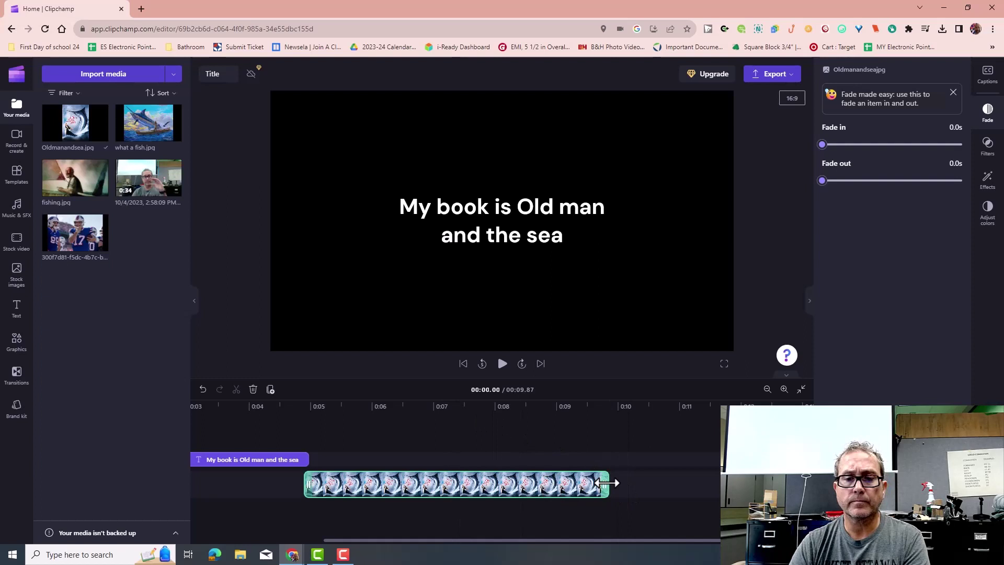
drag(606, 484, 439, 477)
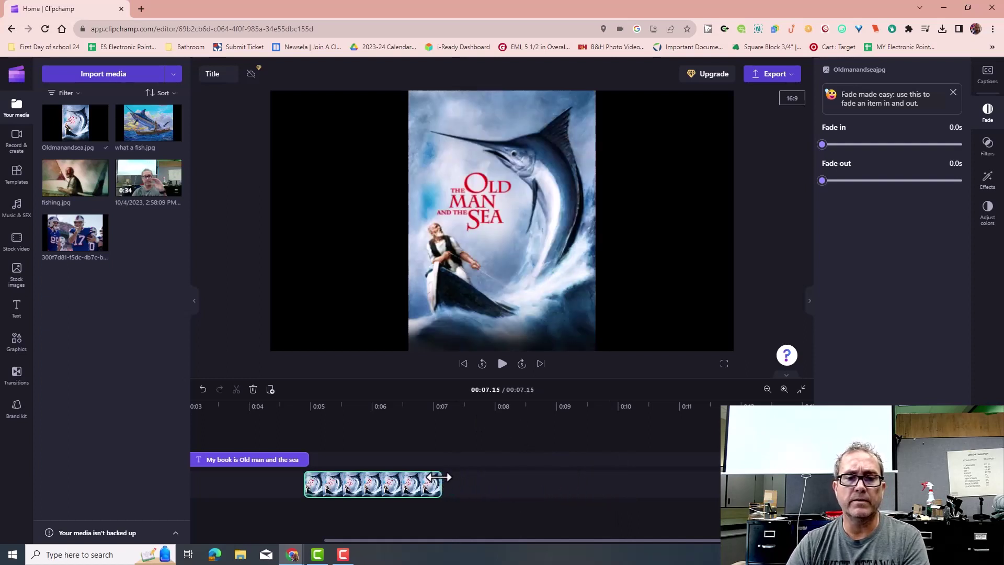
Shorten the title clip, slide the cover up to it, and add the webcam video after
click(300, 458)
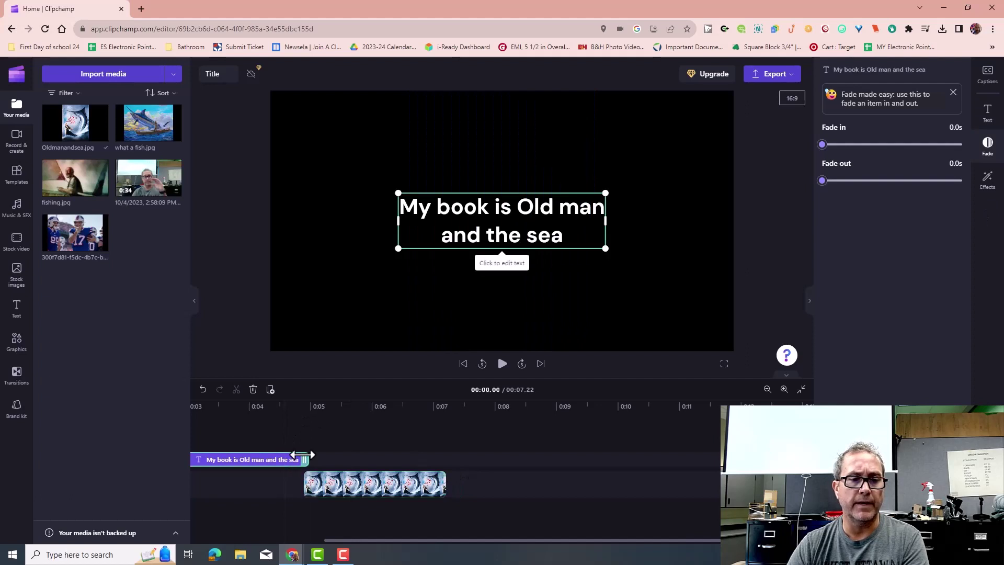
drag(304, 455, 222, 449)
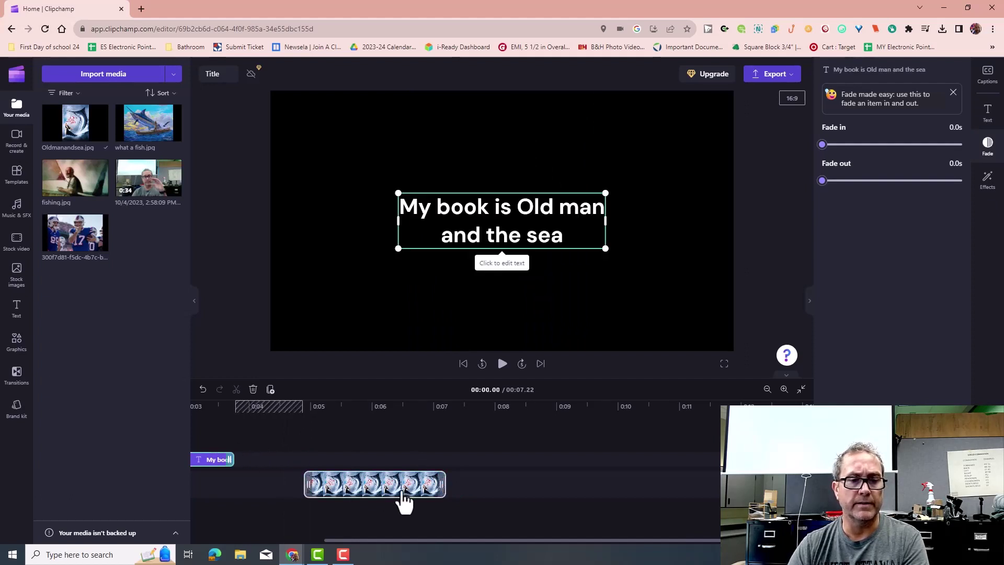
drag(403, 490, 315, 480)
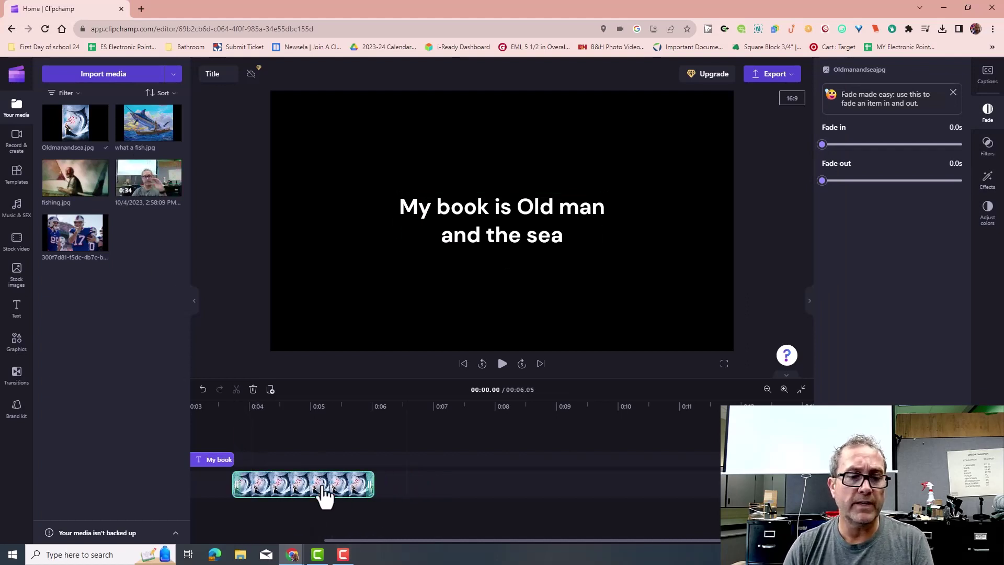
drag(118, 166, 379, 464)
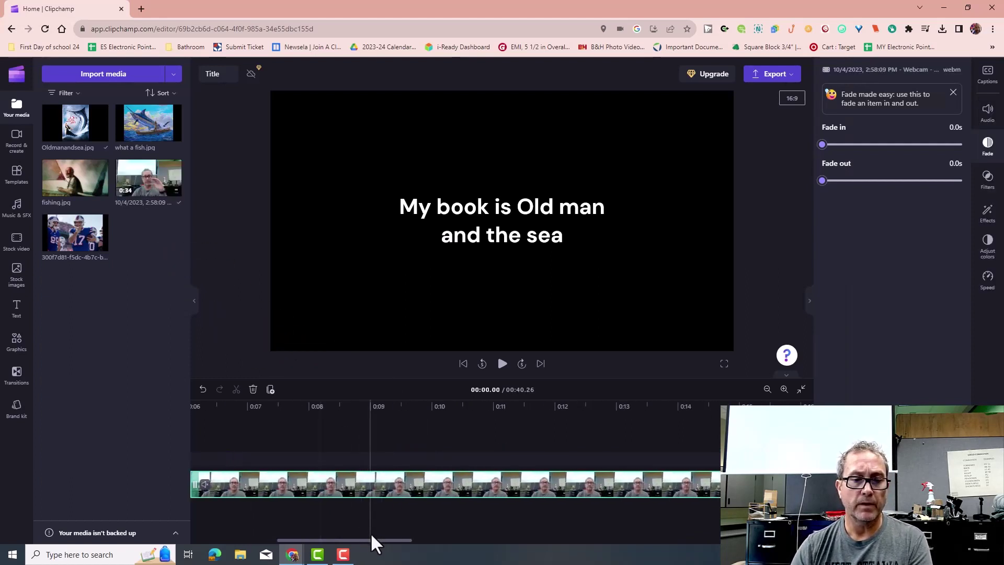
drag(371, 540, 285, 541)
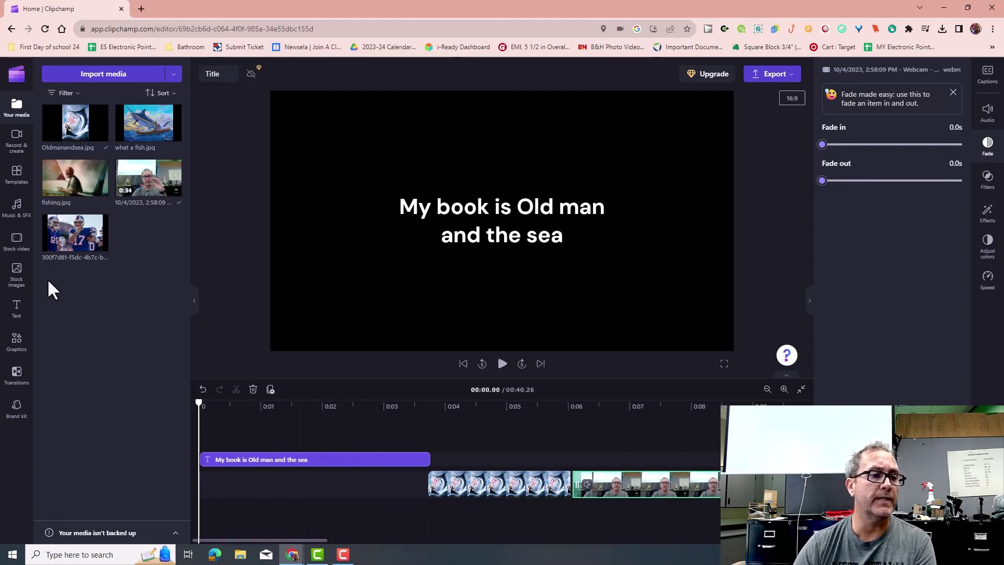
Add the Calm river track beneath the clips and cut it off at about 0:06
click(14, 208)
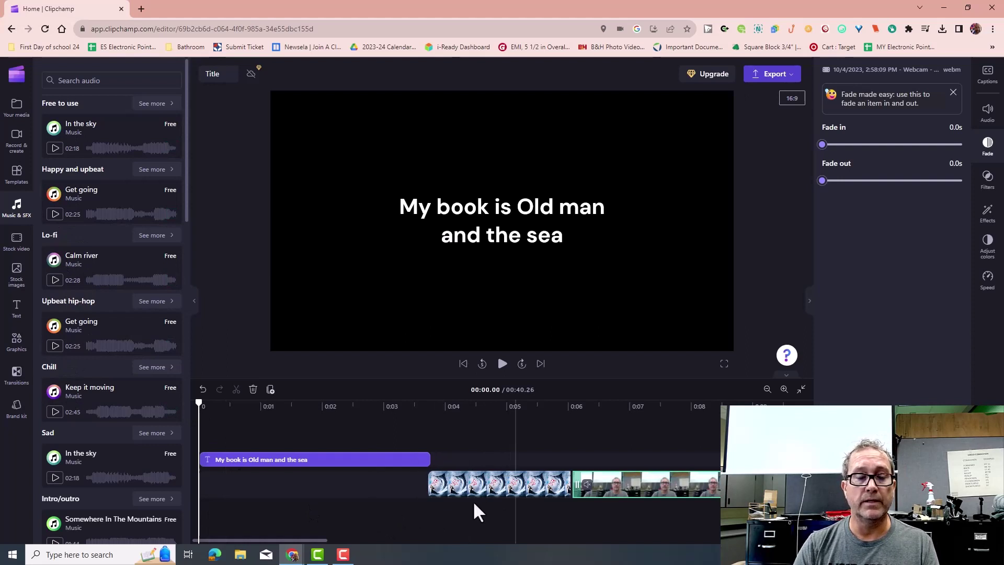
mouse_move(81, 263)
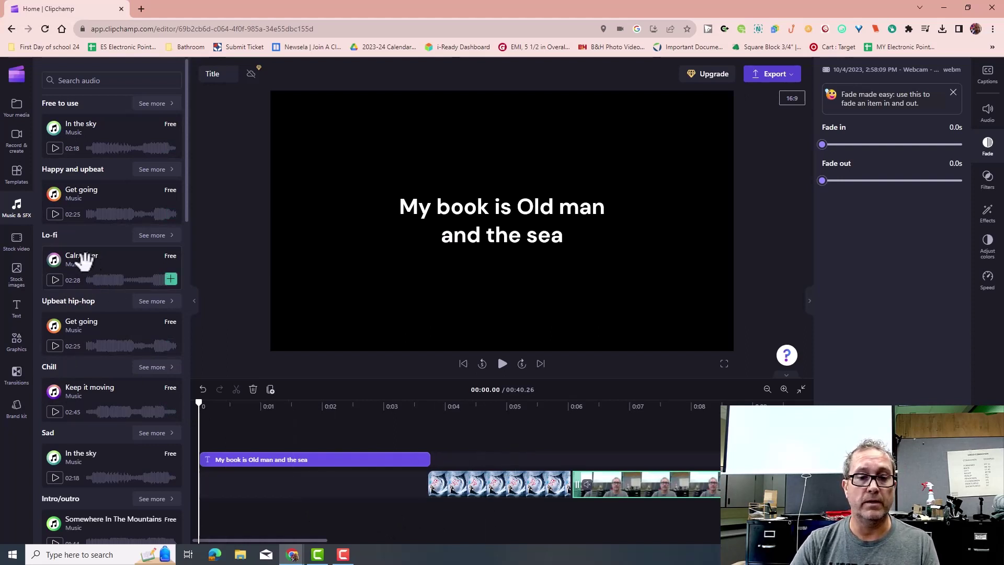
drag(82, 261, 229, 521)
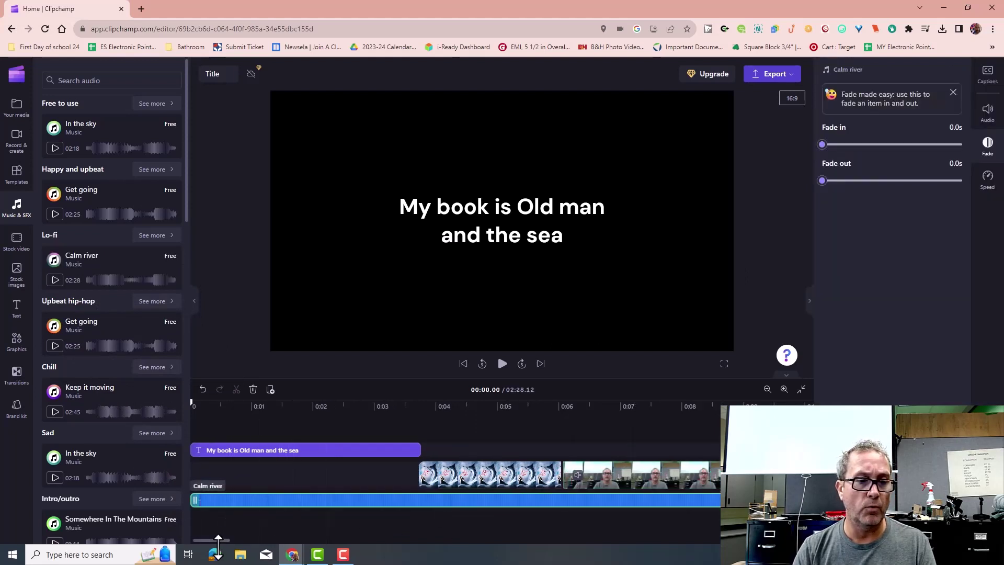
mouse_move(226, 541)
mouse_down()
mouse_move(580, 541)
mouse_move(173, 558)
mouse_up()
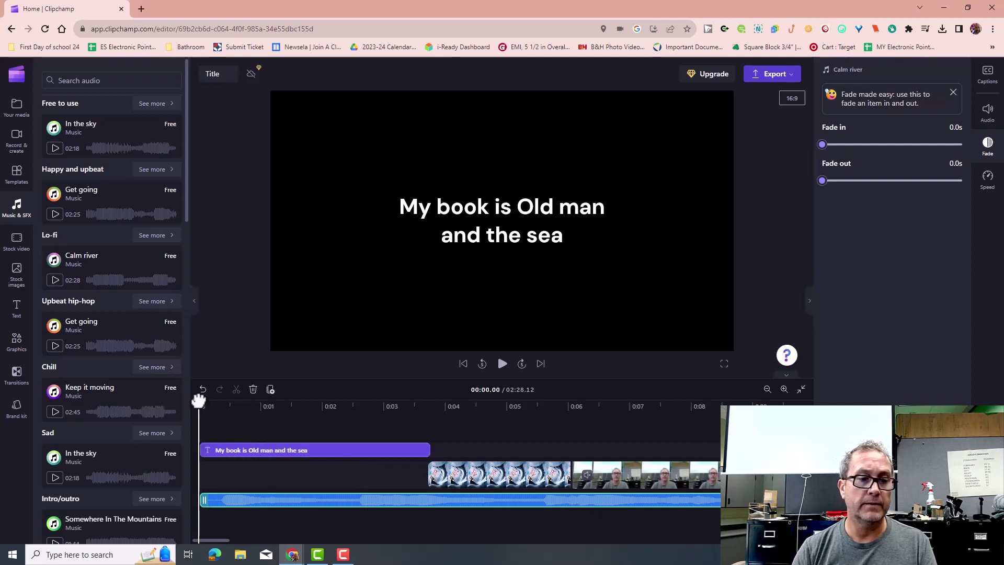
drag(199, 400, 571, 419)
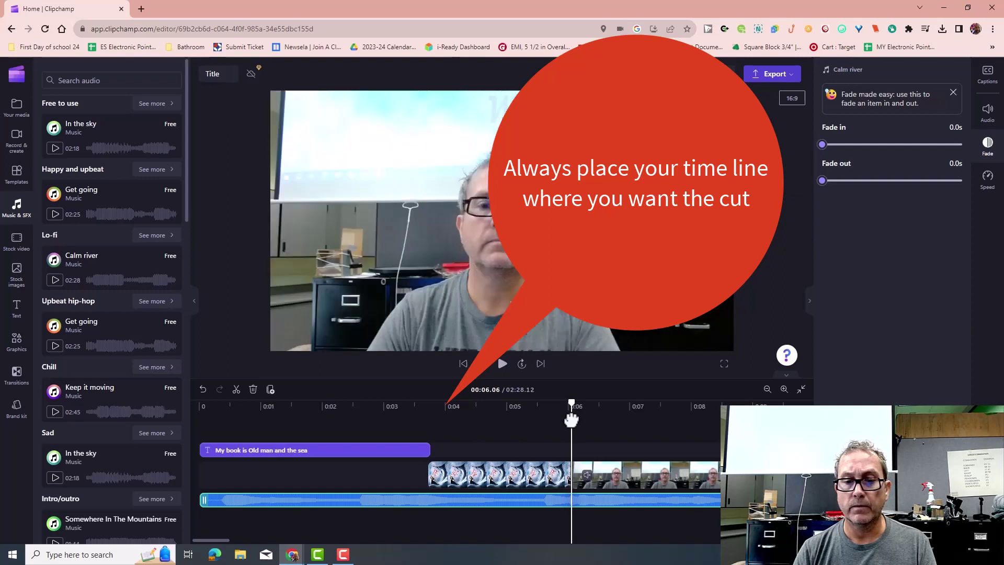
click(236, 390)
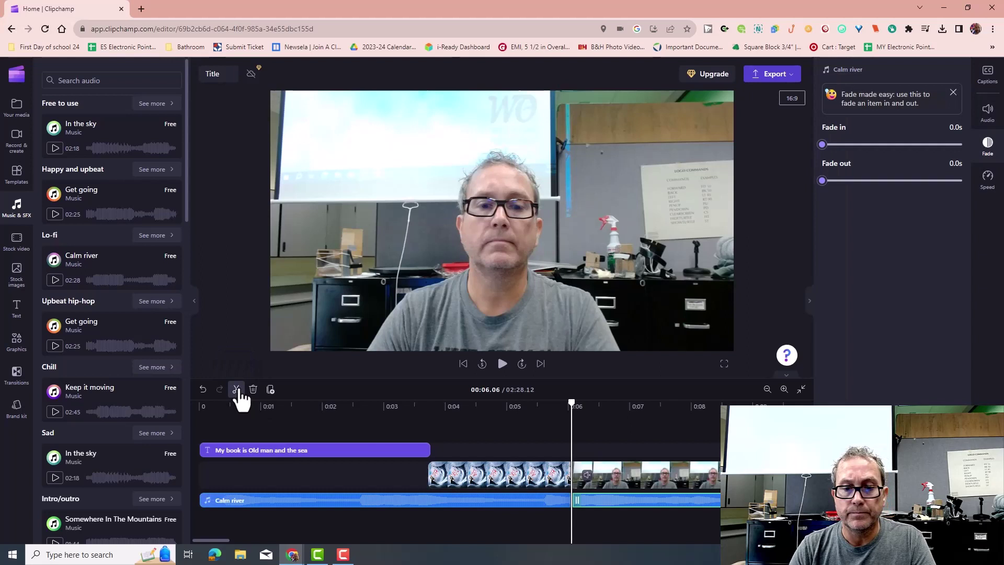
mouse_move(643, 500)
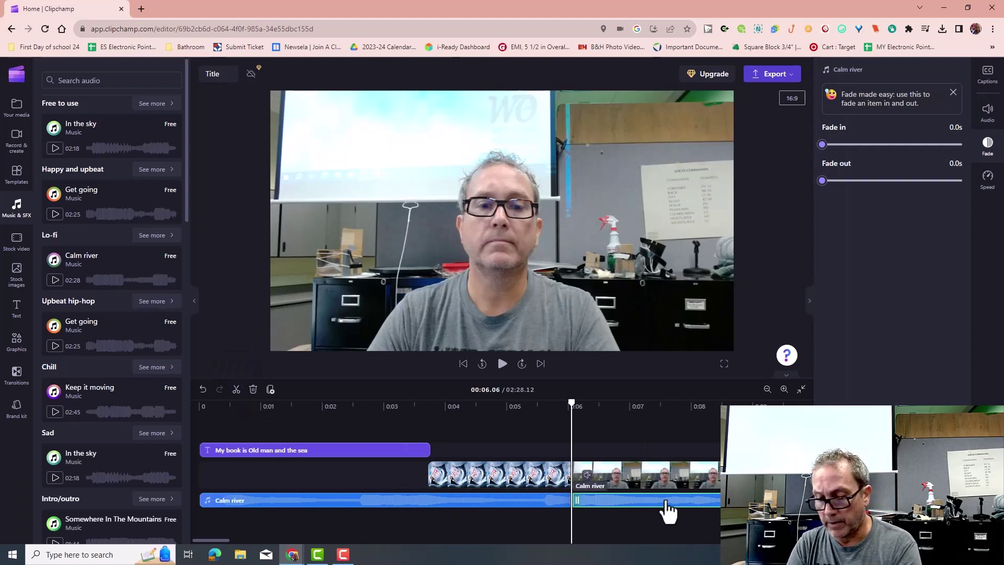
key(Delete)
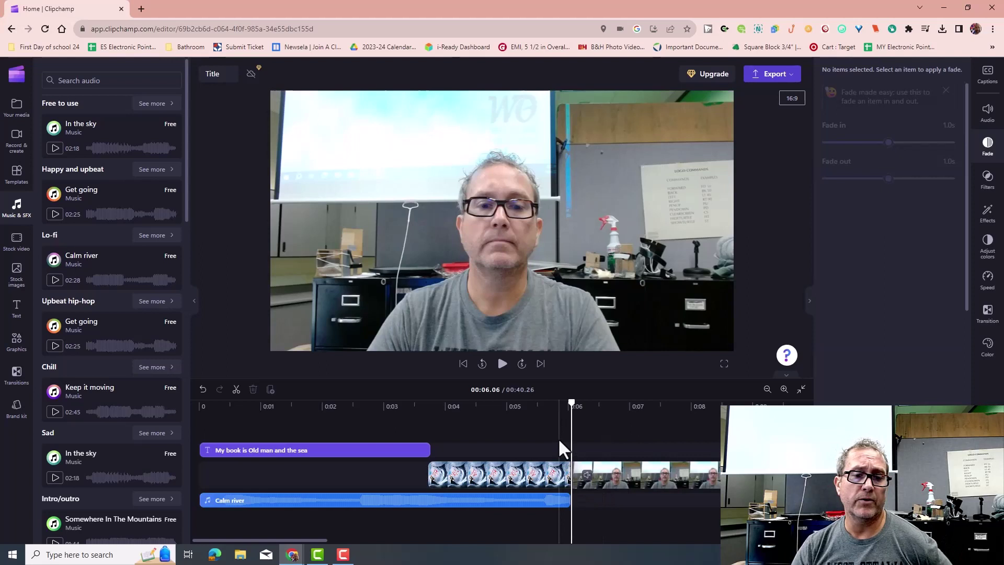
Place what a fish.jpg on a track above the webcam video, around eight seconds
click(16, 109)
drag(57, 165, 671, 449)
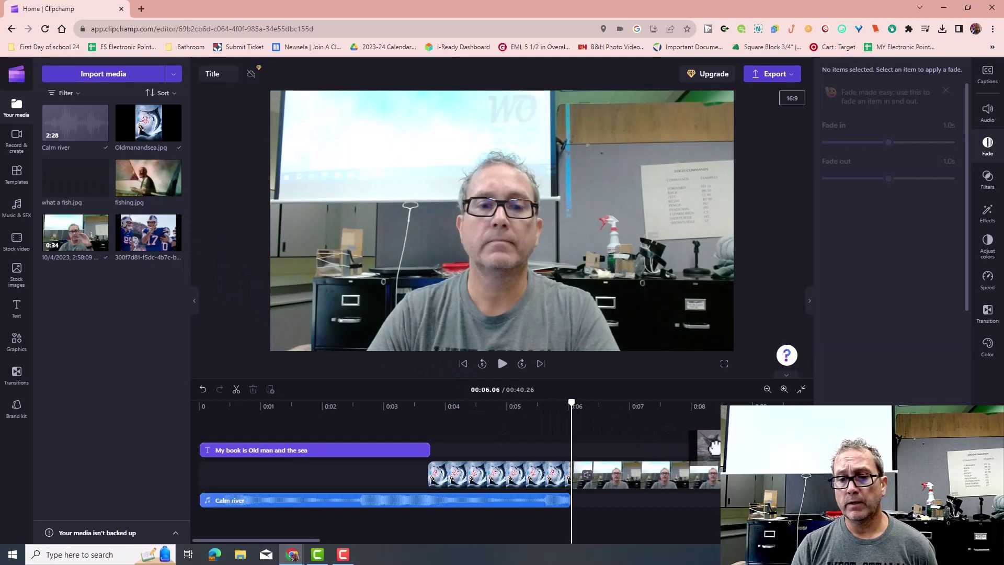
drag(671, 448, 701, 447)
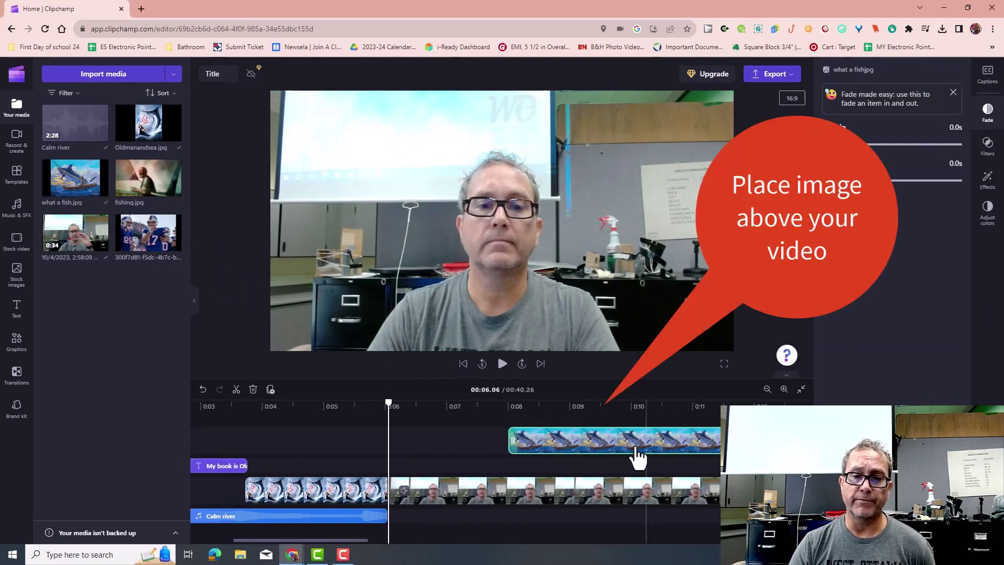
drag(386, 405, 541, 421)
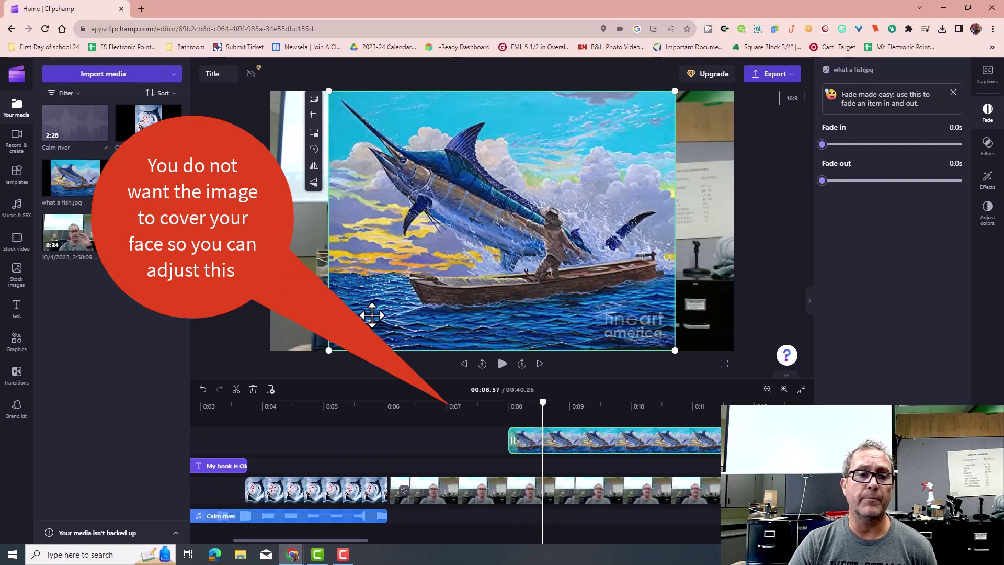
Shrink the fish overlay and position it in the preview's top-right corner
drag(328, 352, 547, 208)
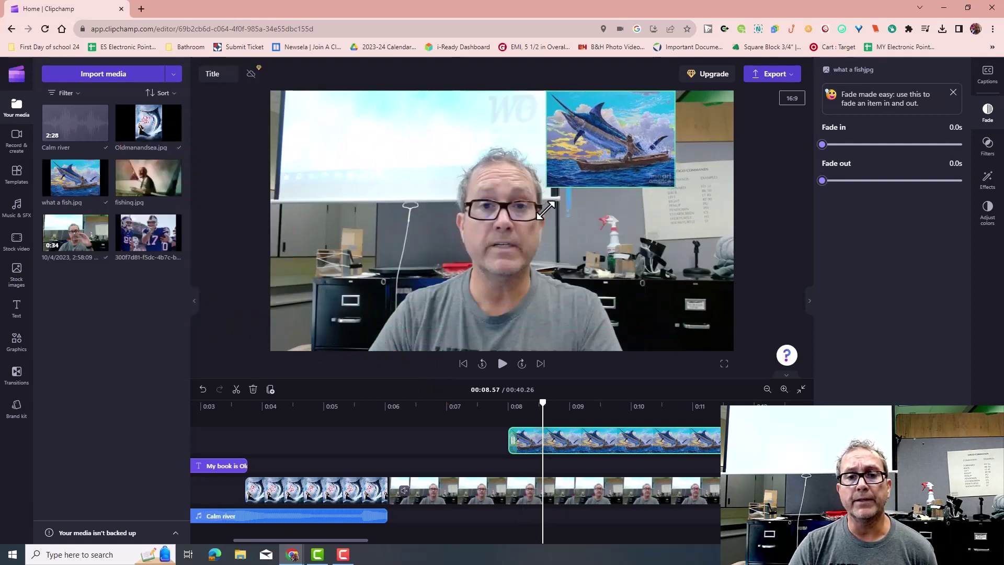
drag(602, 147, 645, 177)
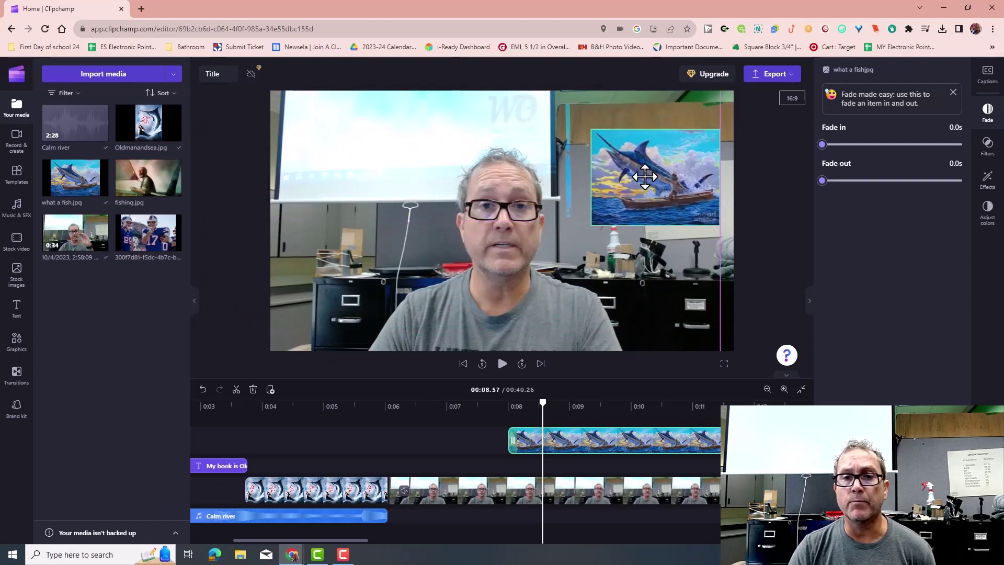
drag(645, 177, 636, 159)
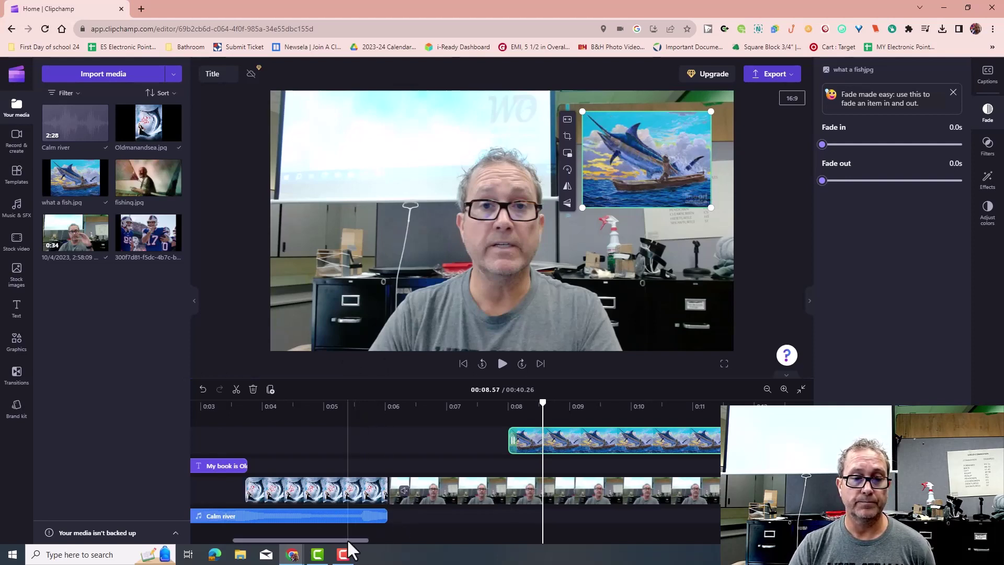
drag(347, 541, 448, 552)
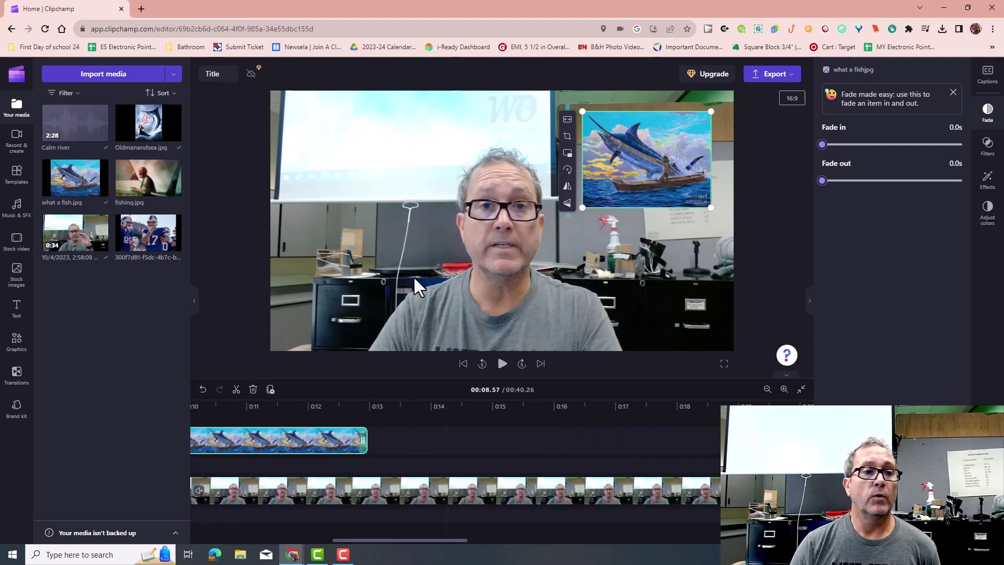